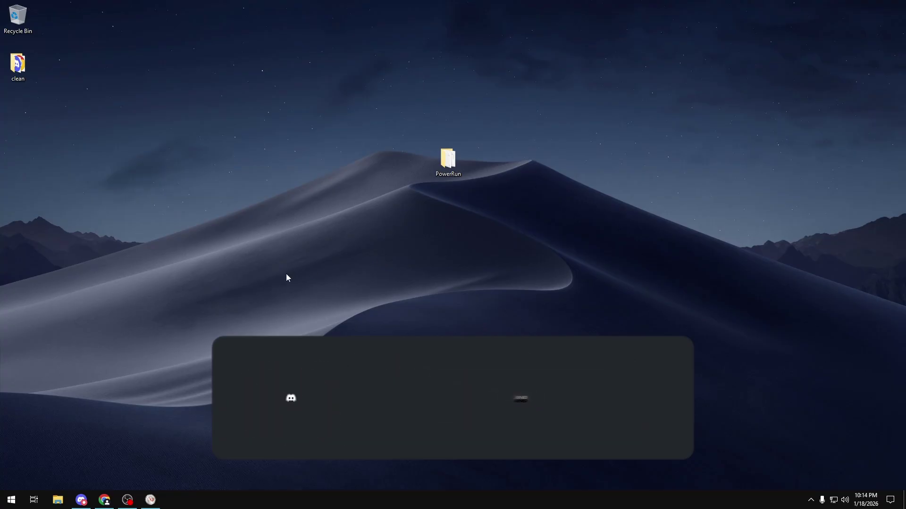
- Read the Discord channel's pinned messages, then minimize Discord to reveal the desktop
click(81, 500)
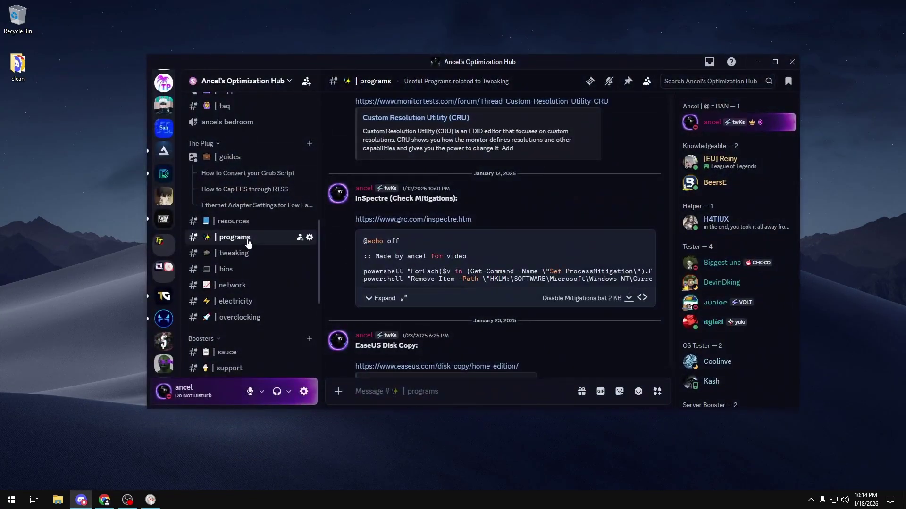
click(627, 81)
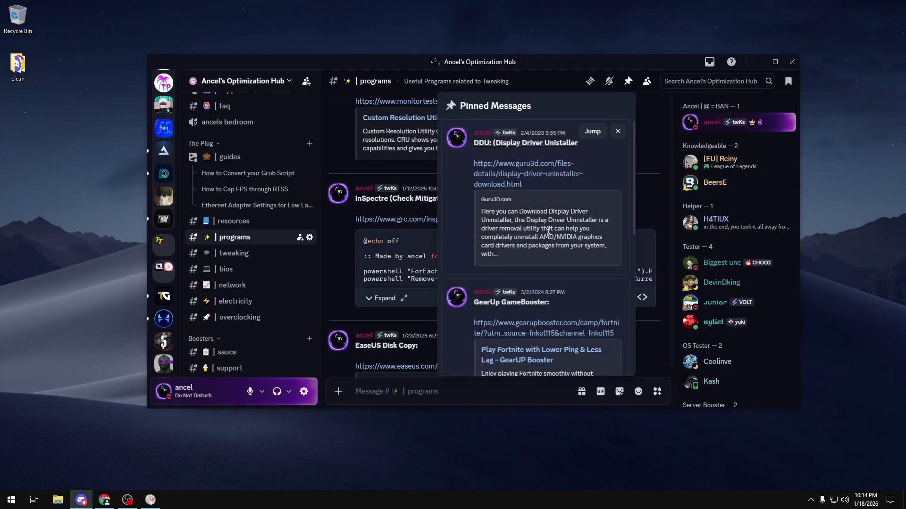
scroll(547, 233, down, 5)
scroll(547, 234, down, 3)
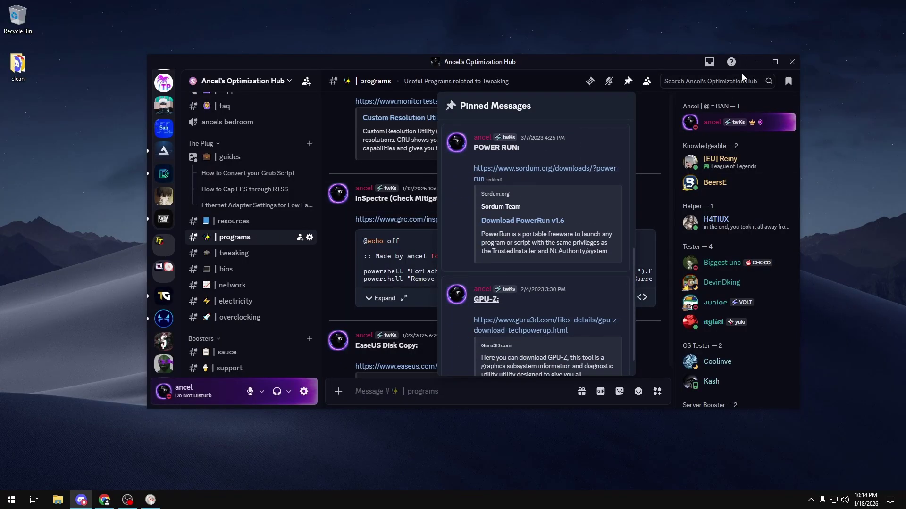
click(758, 62)
click(758, 62)
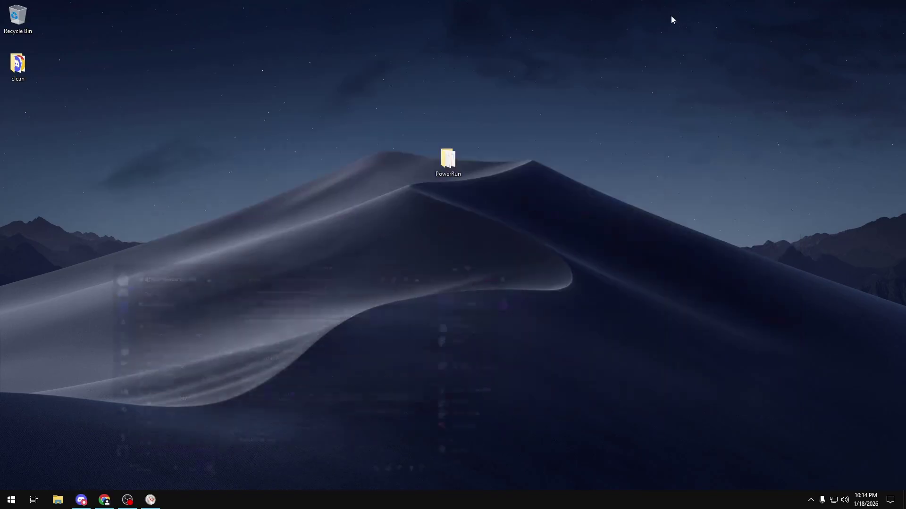
- Open the PowerRun folder and run PowerRun.exe as administrator
double_click(448, 159)
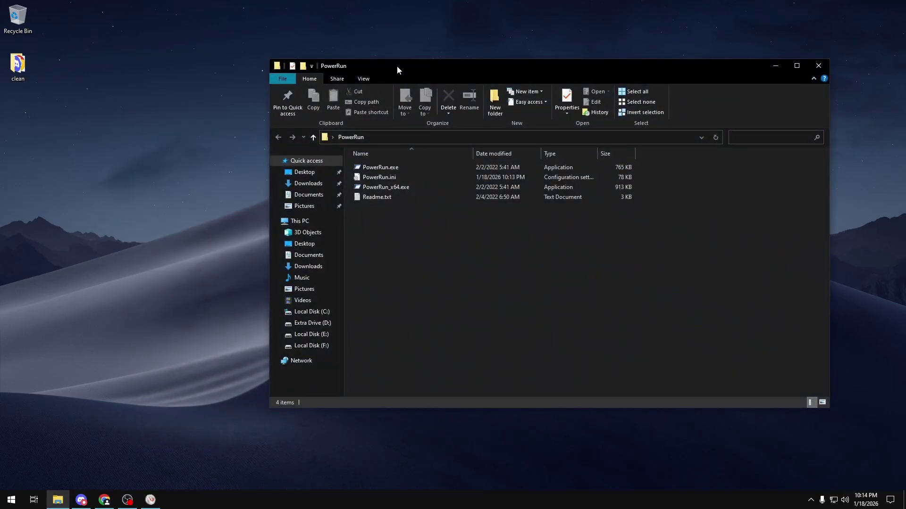
drag(399, 67, 327, 85)
click(324, 186)
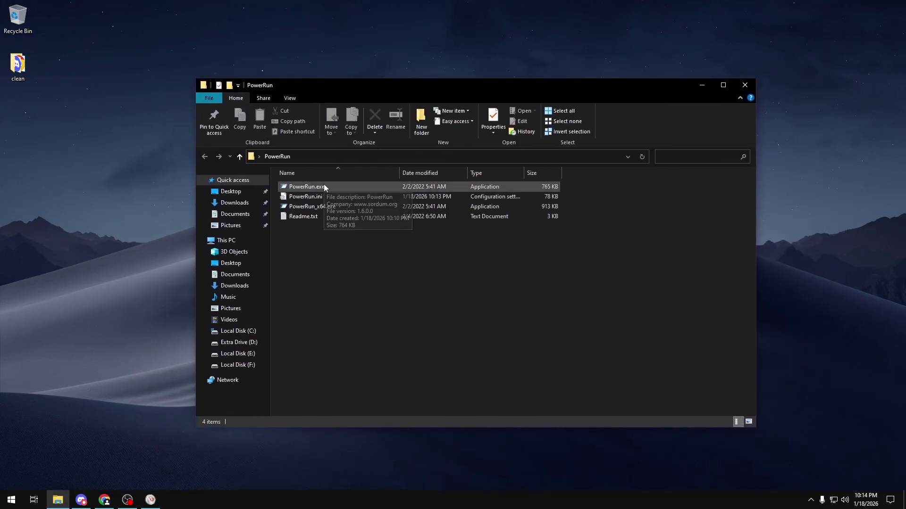
right_click(326, 188)
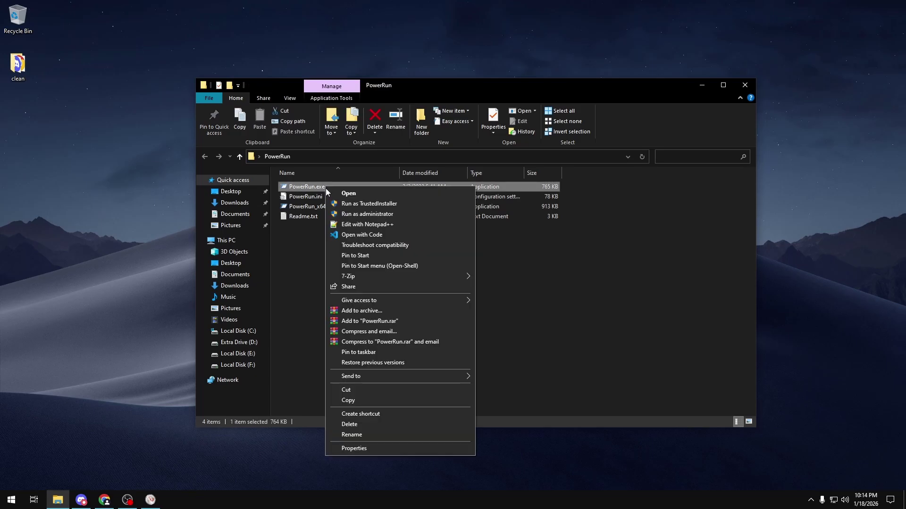
click(369, 211)
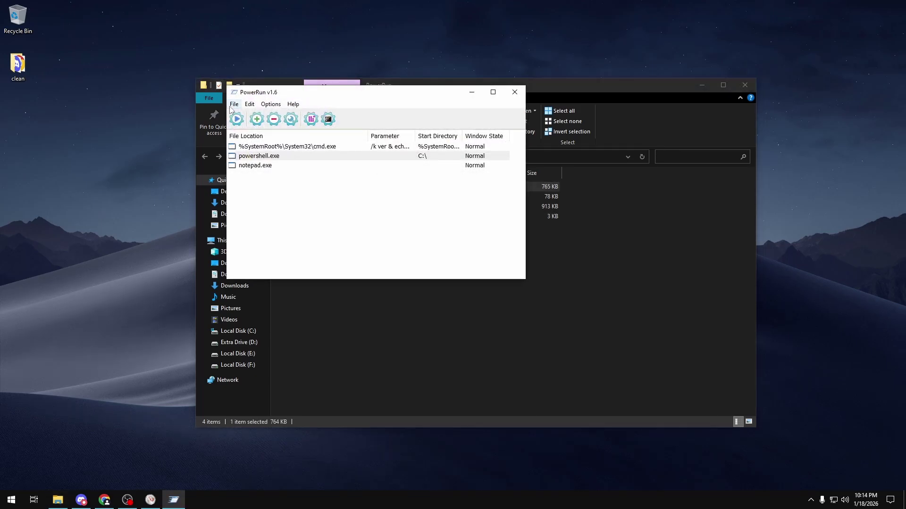
- Look over PowerRun's File menu, then close PowerRun and deselect PowerRun.exe
click(234, 105)
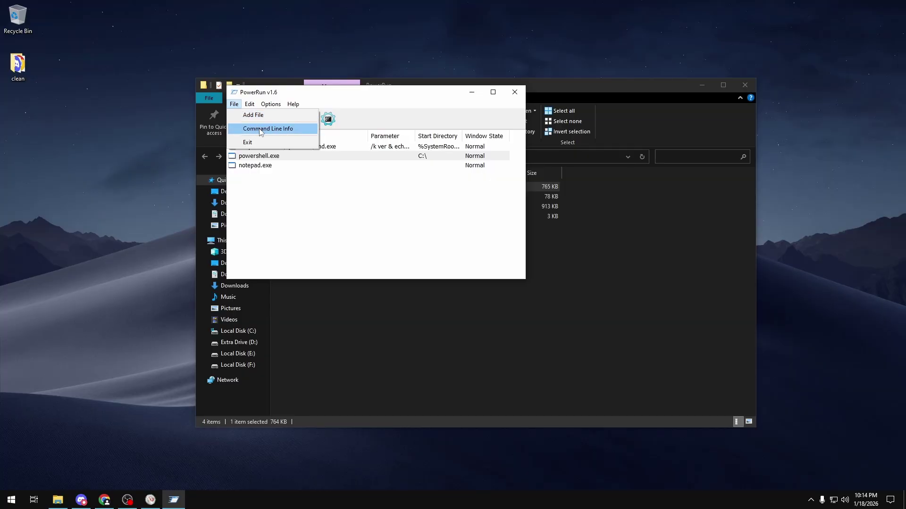
click(515, 90)
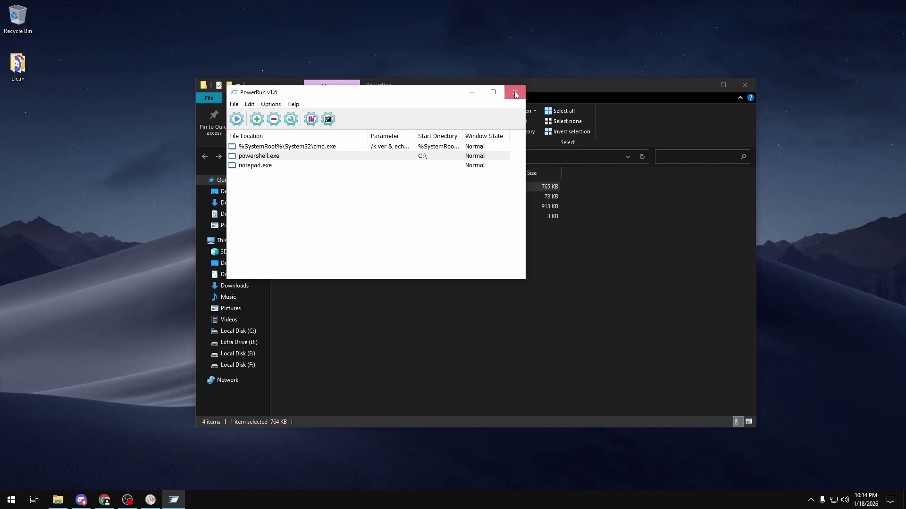
click(515, 92)
drag(417, 84, 415, 83)
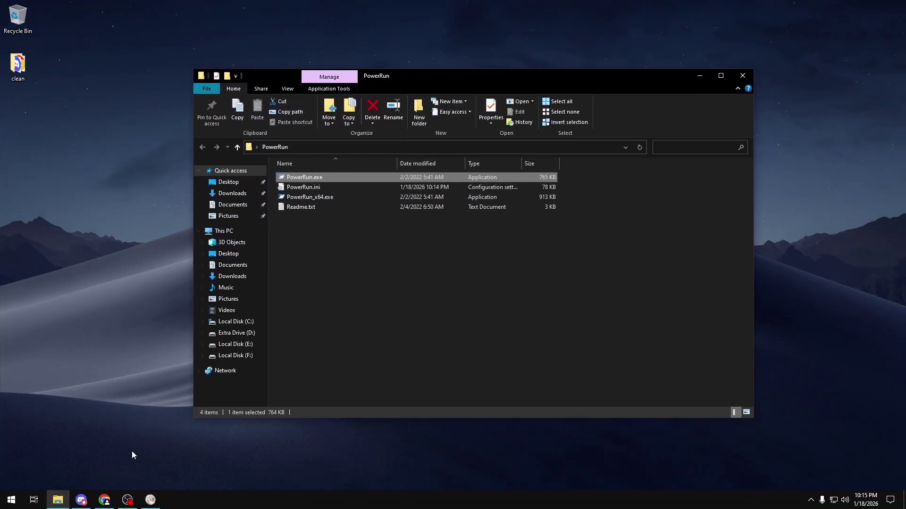
click(384, 323)
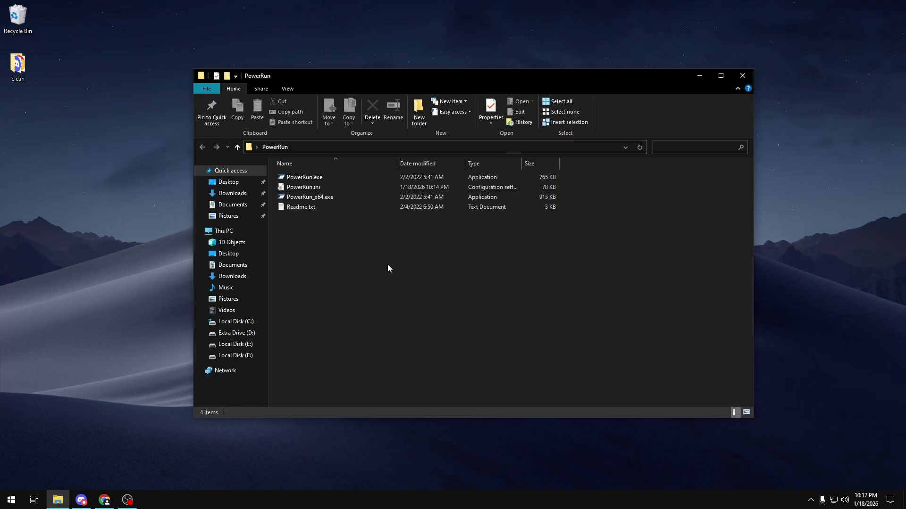
- Launch regedit through PowerRun and enlarge its window, minimizing File Explorer
key(super)
text(r)
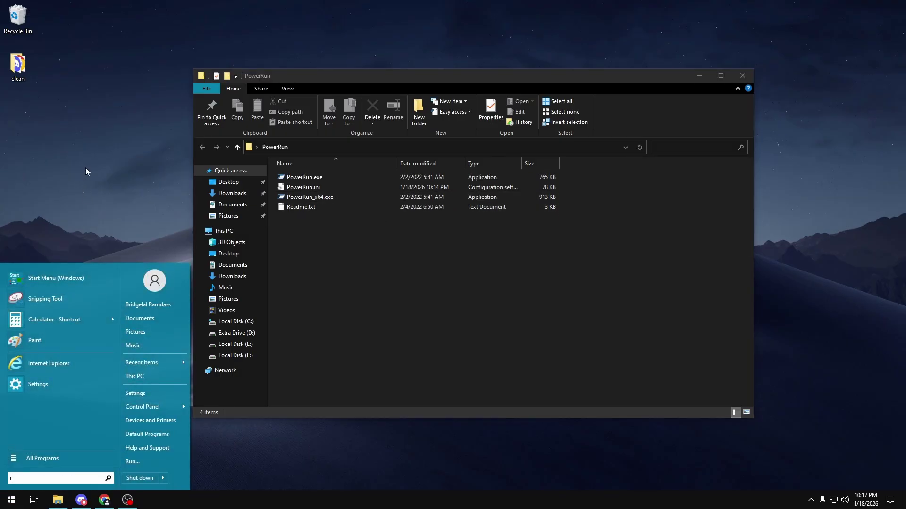
text(egedit)
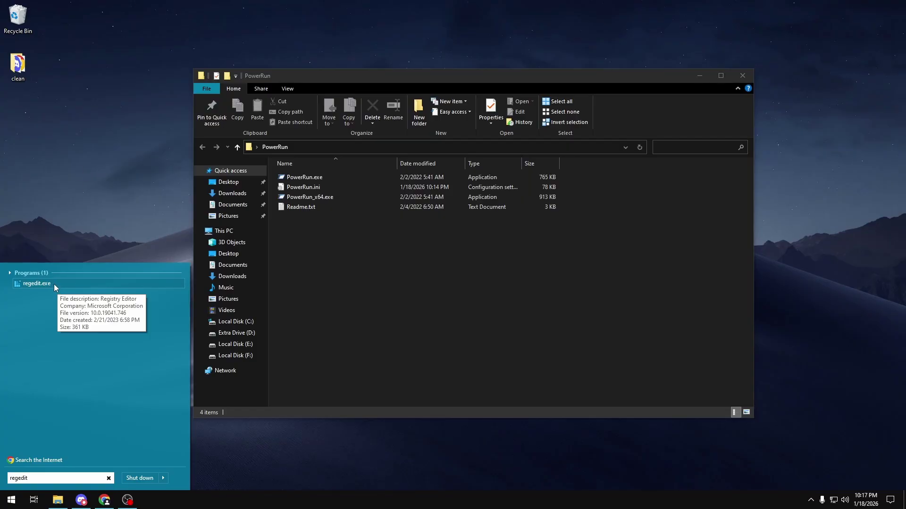
drag(58, 283, 333, 175)
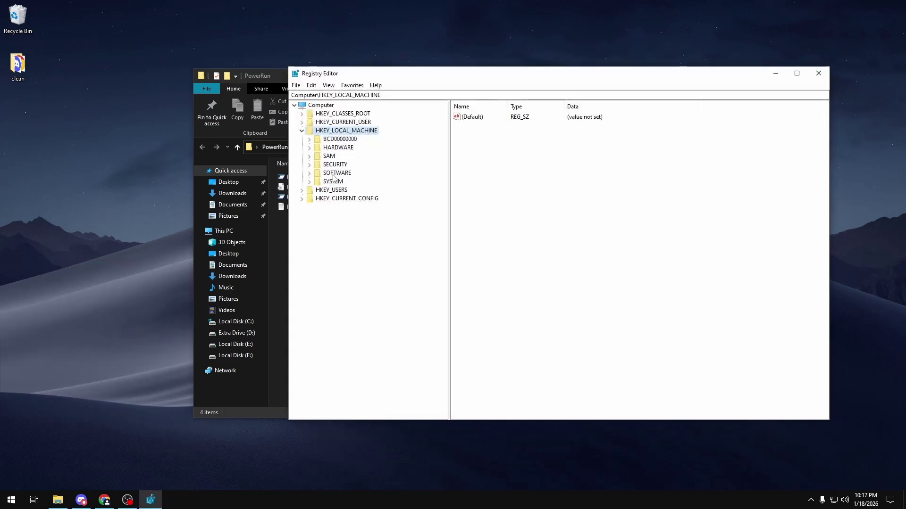
drag(359, 75, 329, 74)
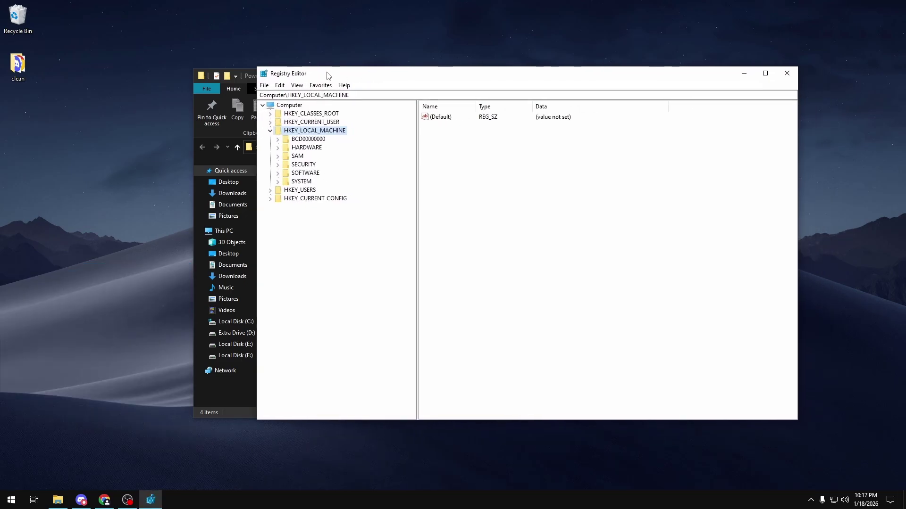
click(251, 74)
click(696, 76)
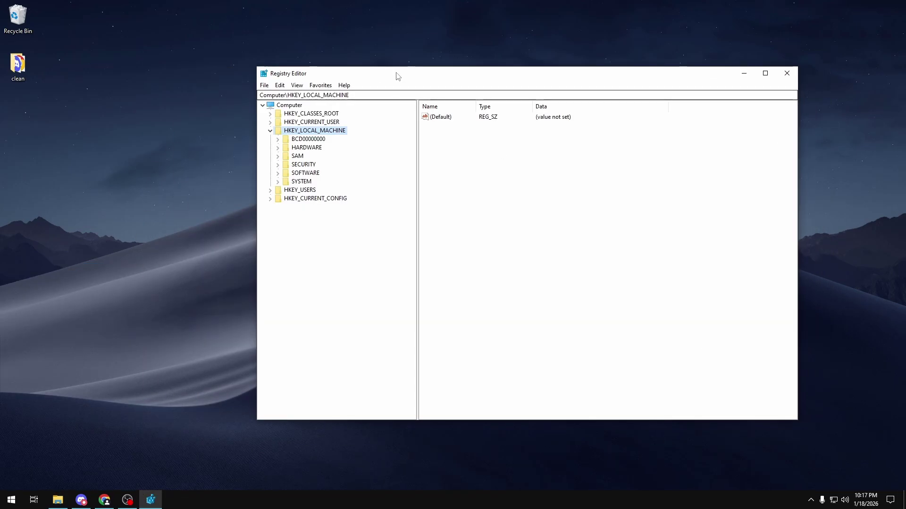
drag(396, 76, 260, 37)
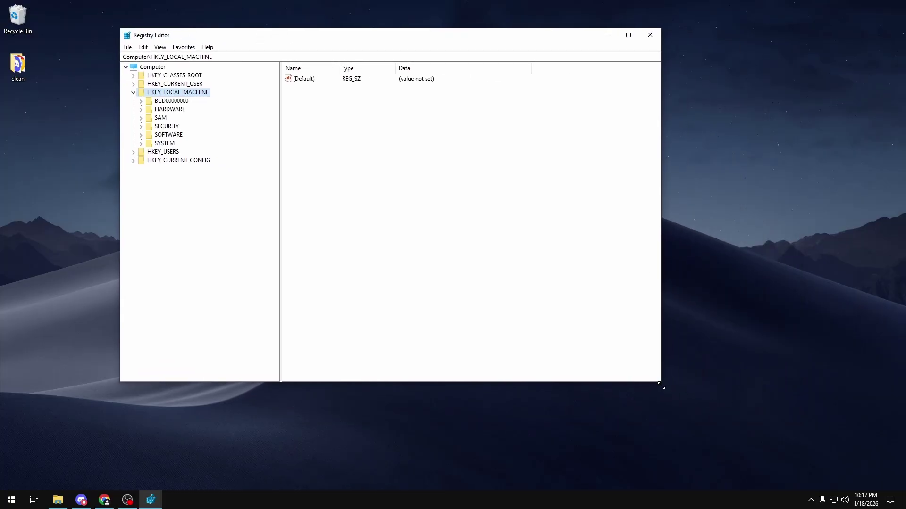
drag(661, 386, 776, 447)
drag(235, 41, 269, 50)
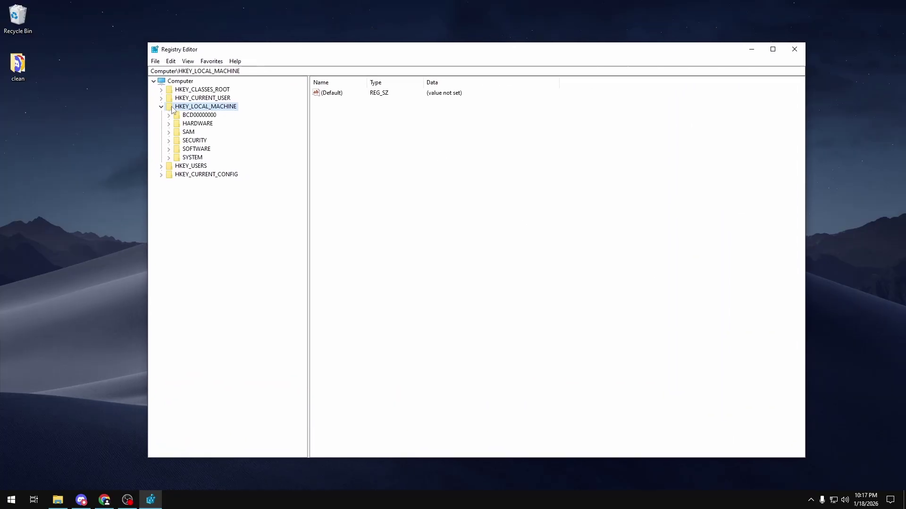
- Expand HKEY_LOCAL_MACHINE > SYSTEM > CurrentControlSet > Control in the registry tree
click(162, 107)
click(162, 107)
click(169, 158)
click(176, 183)
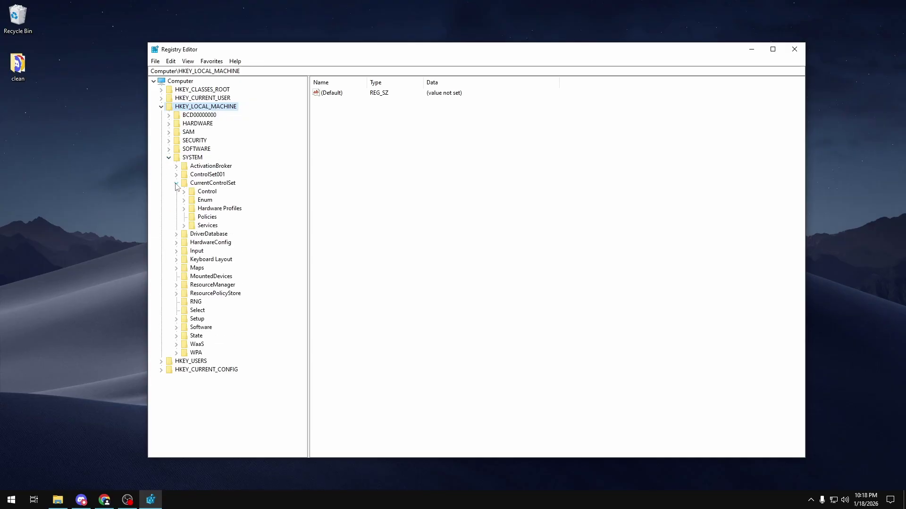
click(183, 192)
scroll(210, 217, down, 10)
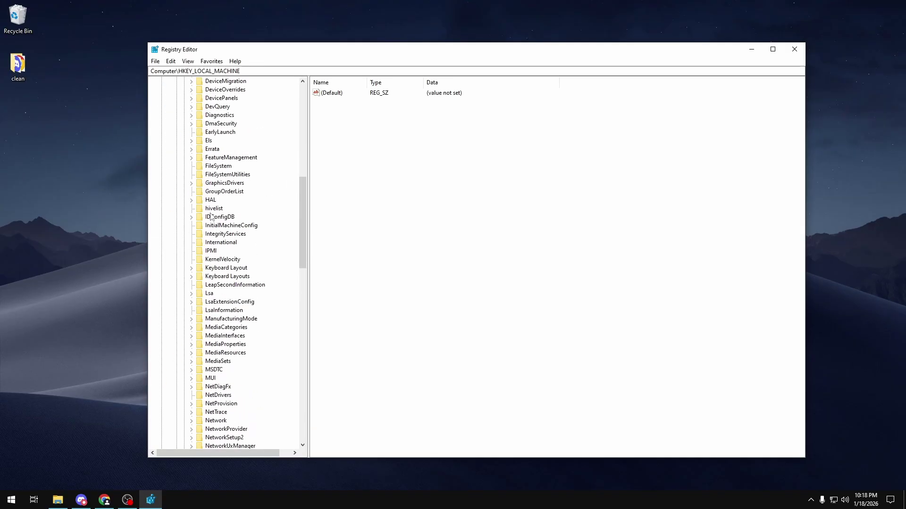
scroll(211, 220, down, 20)
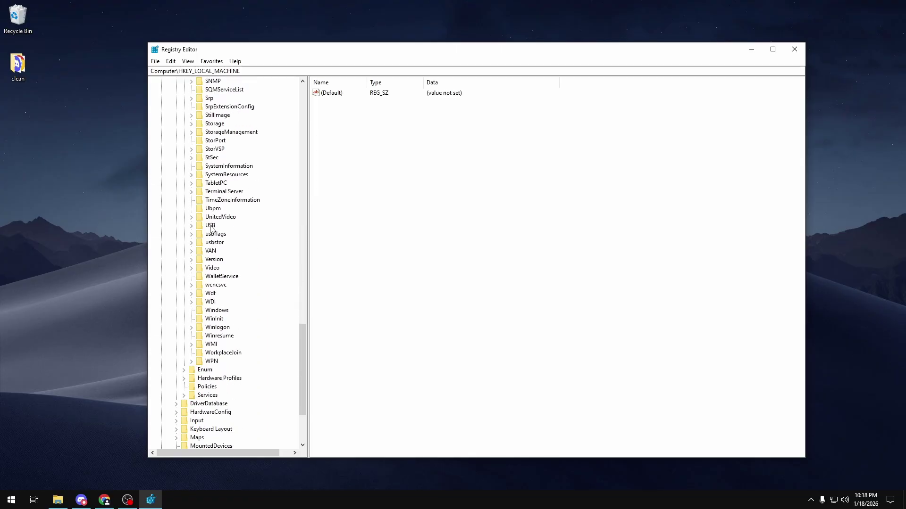
- Expand WMI and Autologger to list the logger subkeys, widening the tree pane
click(211, 345)
click(191, 344)
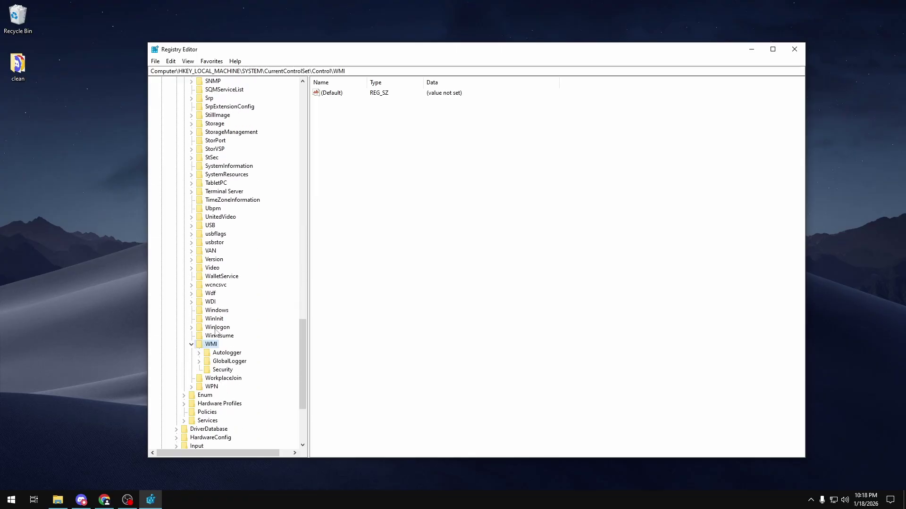
scroll(210, 307, down, 4)
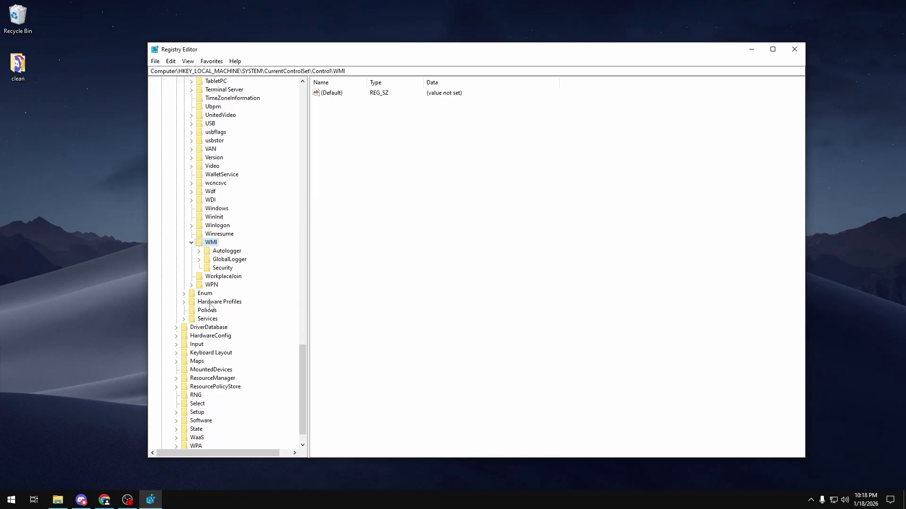
click(200, 252)
drag(311, 230, 356, 230)
scroll(255, 228, up, 2)
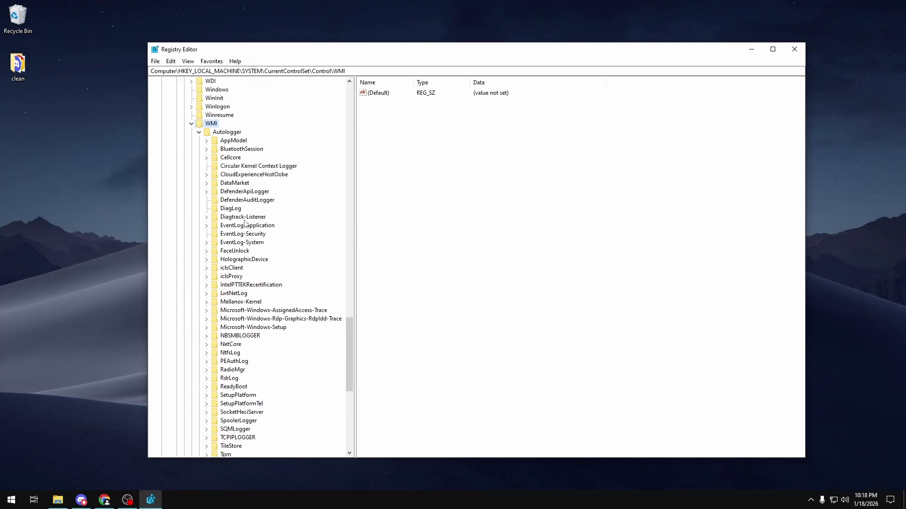
- Launch Performance Monitor via a 'perfmon' search and dismiss the unable-to-add-counters error
click(12, 500)
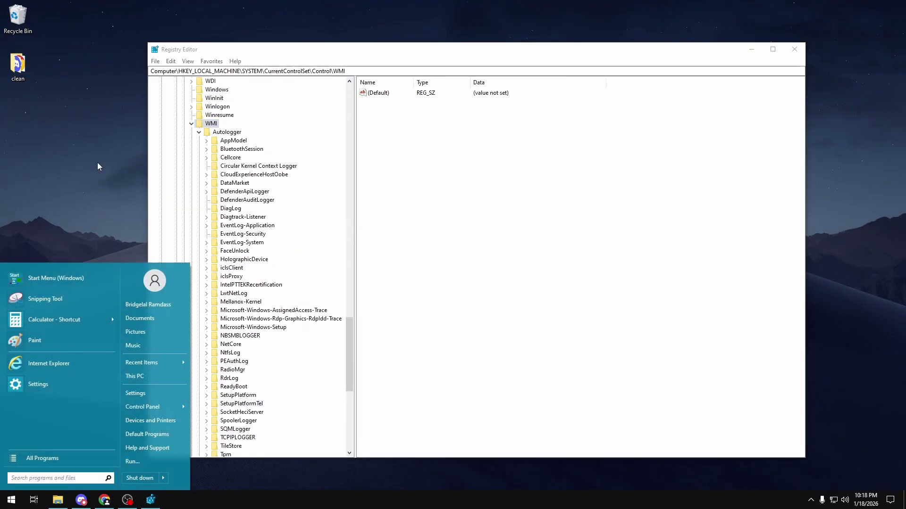
text(perfmon)
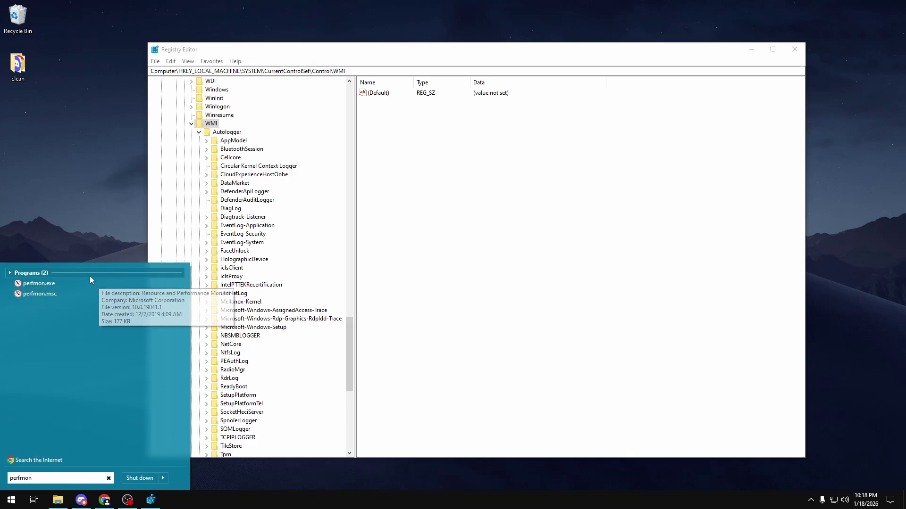
click(50, 283)
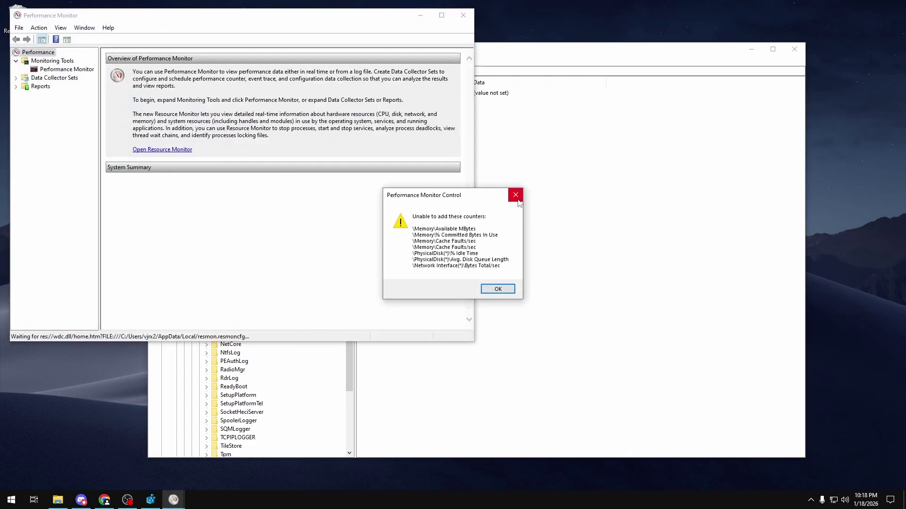
click(516, 197)
drag(123, 15, 527, 74)
- Show the Startup Event Trace Sessions and their statuses under Data Collector Sets
click(427, 136)
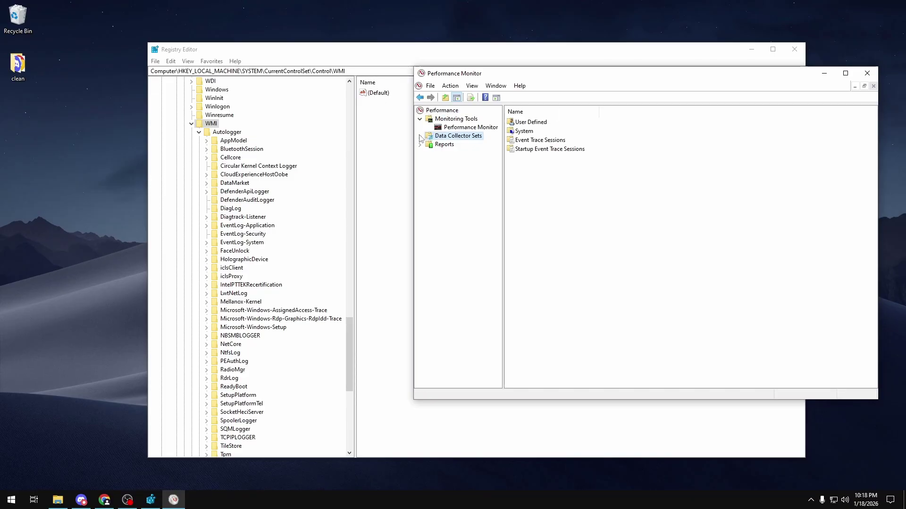
click(420, 136)
click(465, 170)
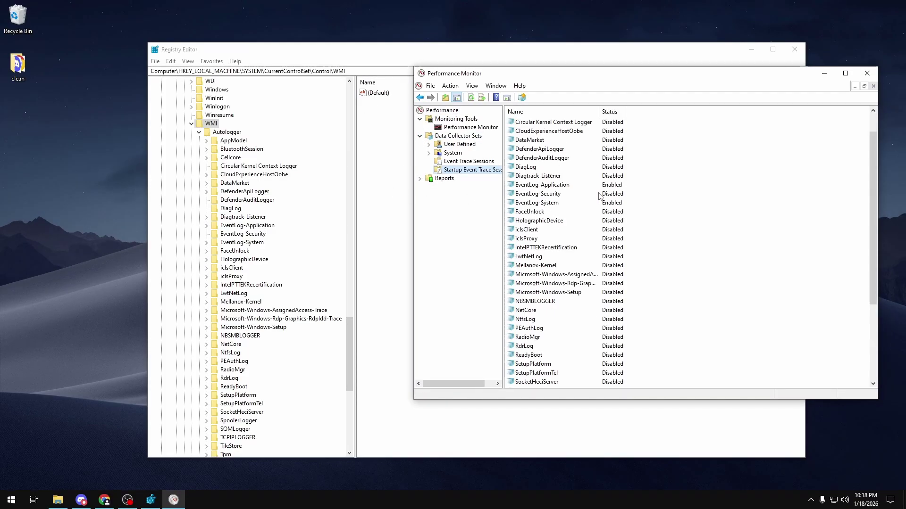
scroll(561, 179, down, 5)
scroll(549, 182, up, 5)
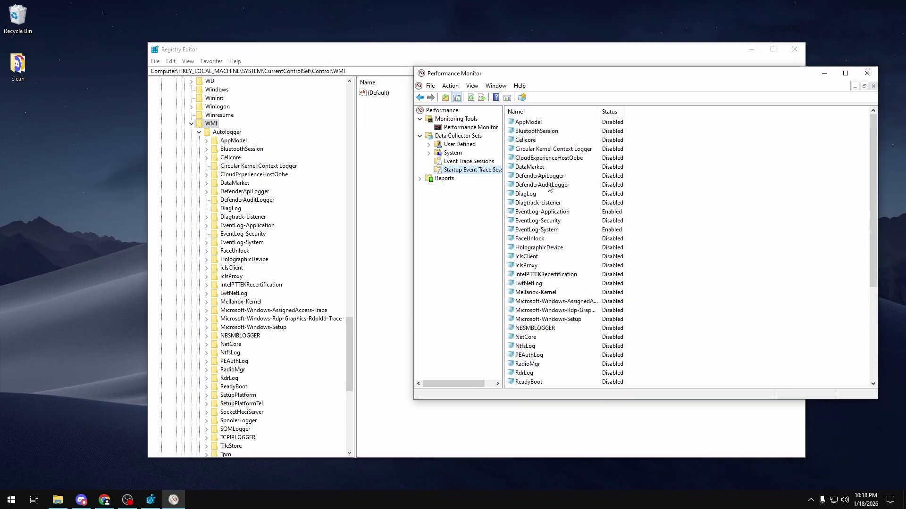
- Select the Cellcore session, then show the AppModel autologger key's values in Registry Editor
click(538, 140)
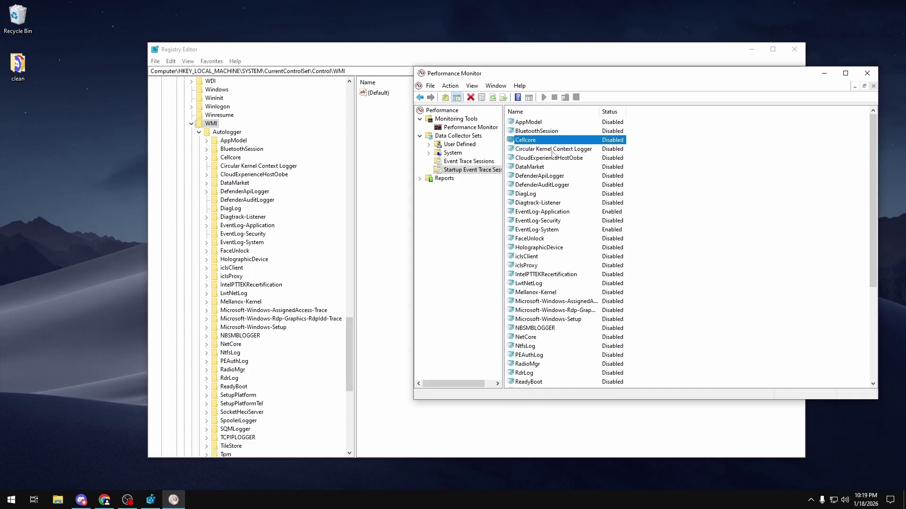
scroll(628, 137, down, 5)
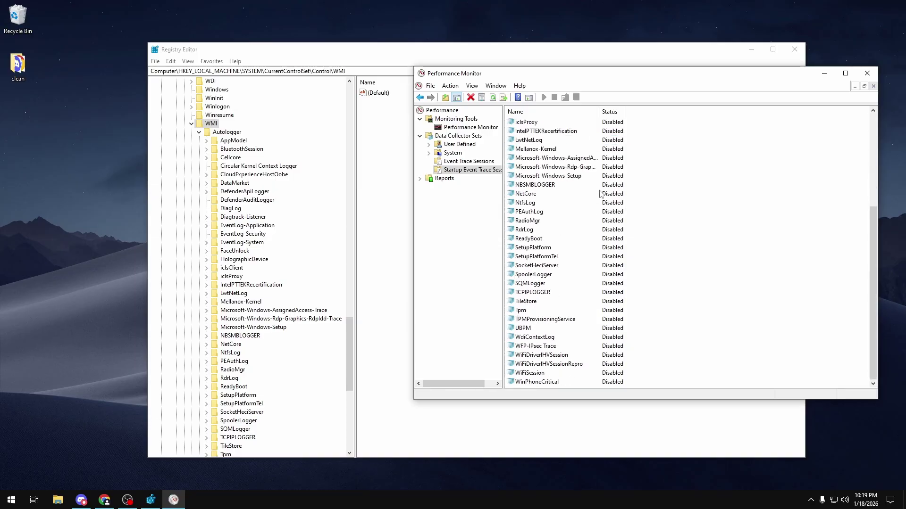
scroll(630, 151, up, 5)
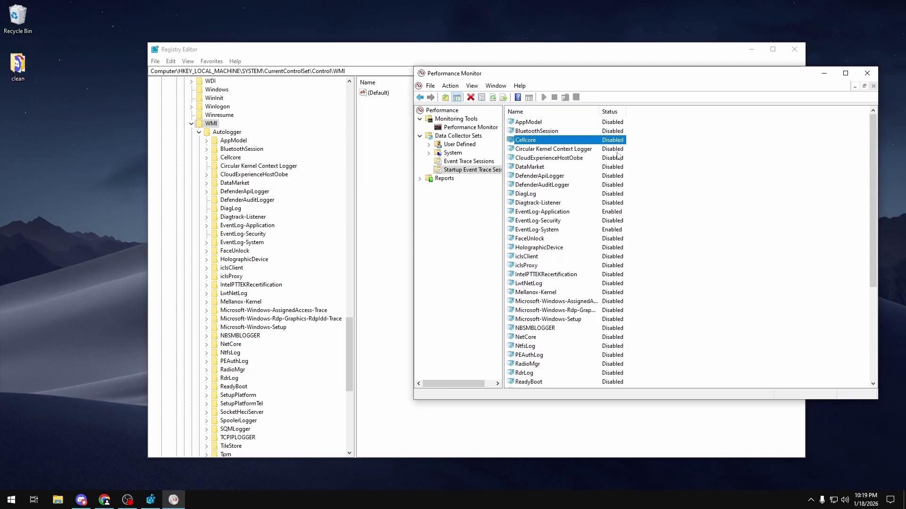
click(231, 141)
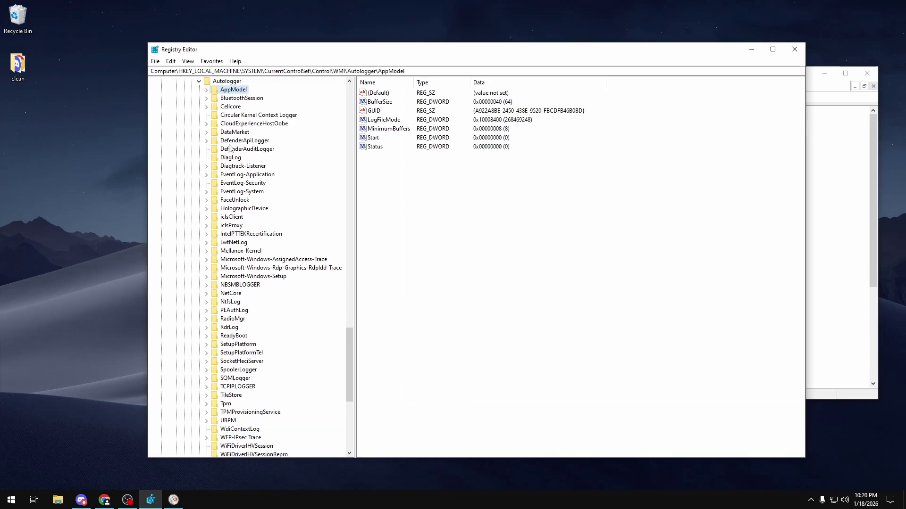
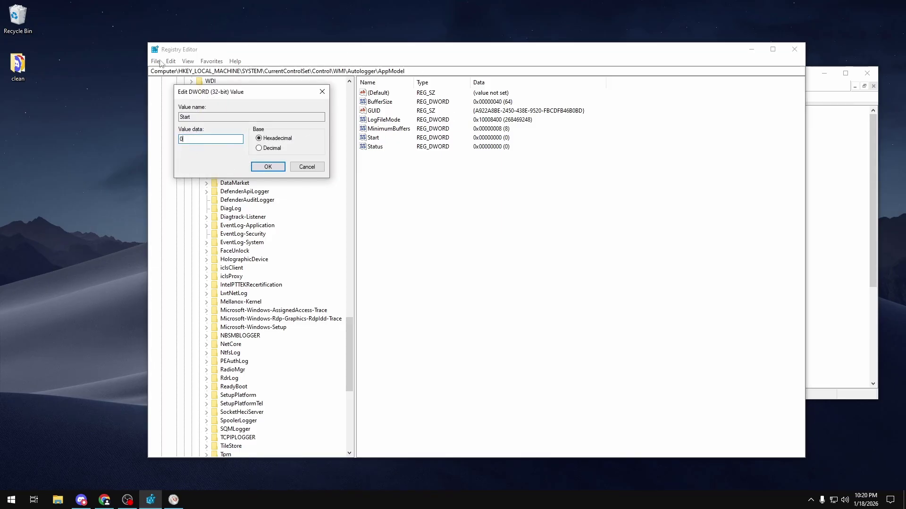
- Leave AppModel's Start at 0 and set Performance Monitor beside Registry Editor, showing AppModel Disabled
click(264, 169)
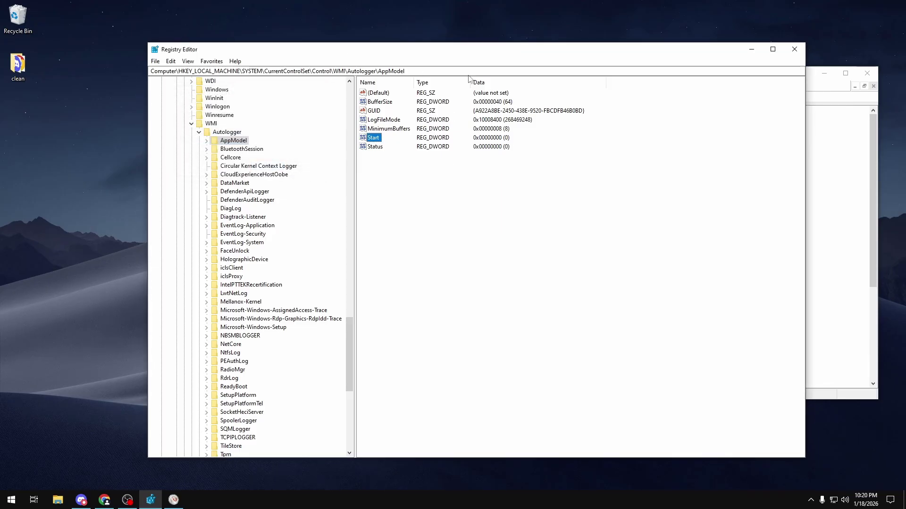
drag(322, 59, 227, 54)
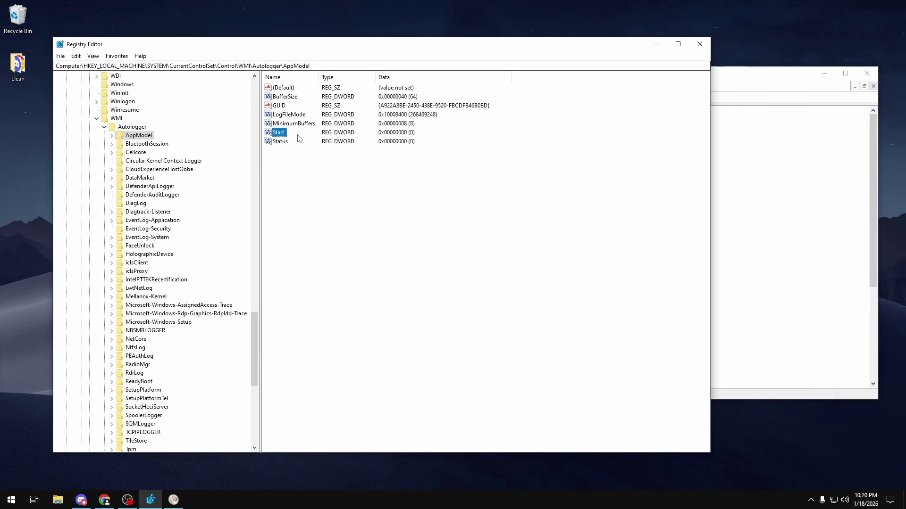
click(811, 178)
drag(558, 79, 681, 88)
- Change AppModel's Start value from 0 to 1
click(610, 128)
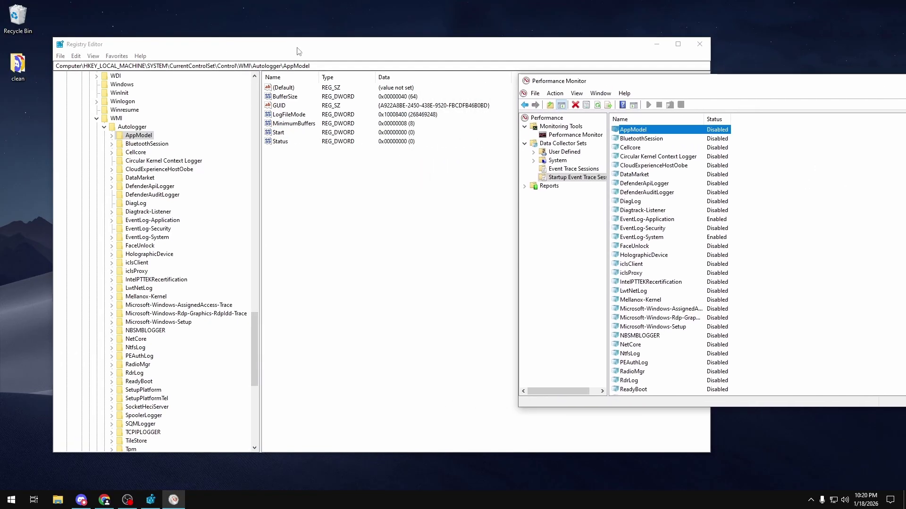
drag(296, 51, 265, 53)
double_click(246, 135)
text(1)
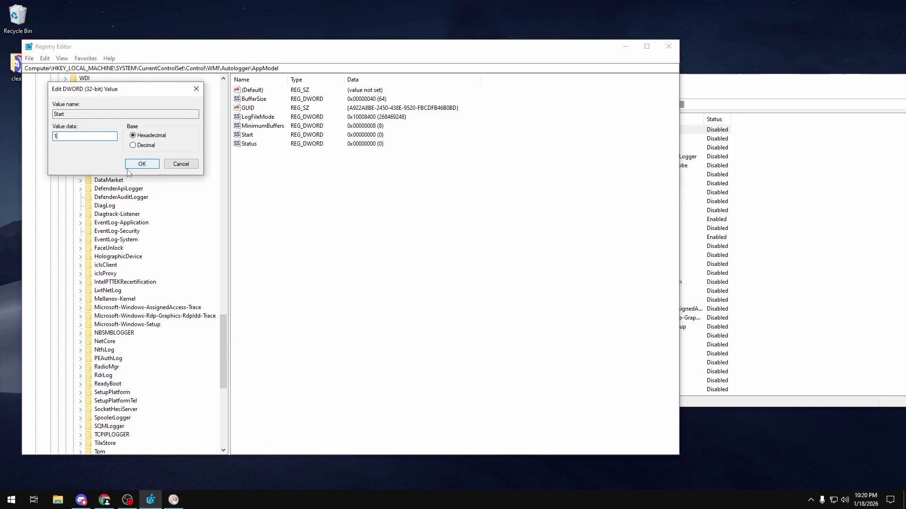
click(139, 165)
- Refresh Performance Monitor's startup session list to confirm AppModel now reads Enabled
click(783, 156)
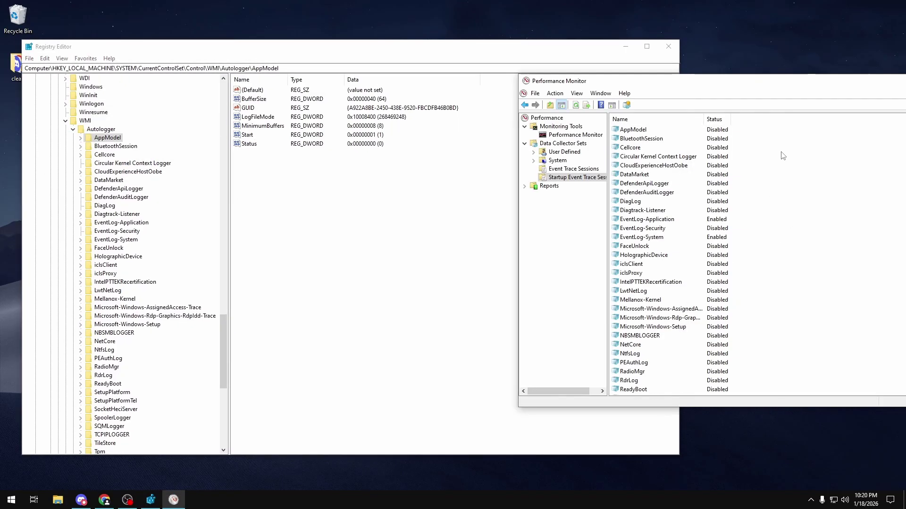
right_click(783, 156)
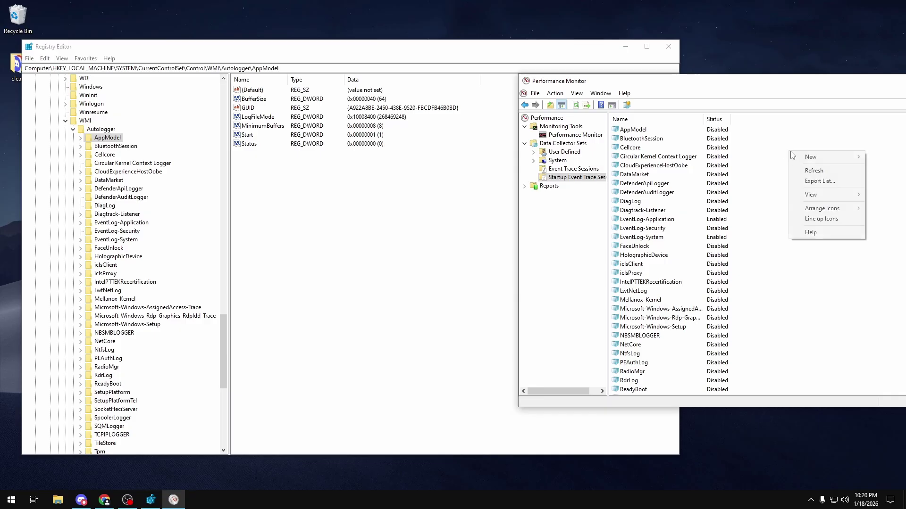
click(828, 175)
click(676, 131)
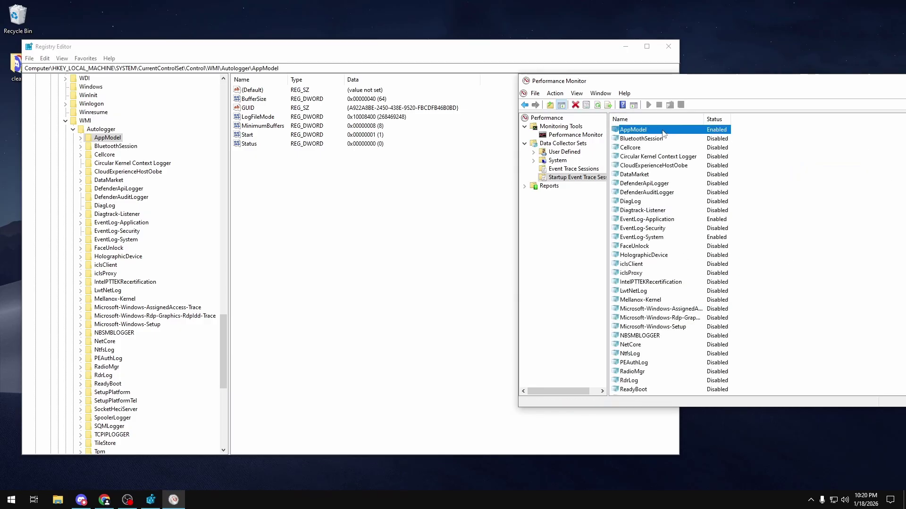
click(115, 239)
scroll(116, 239, down, 2)
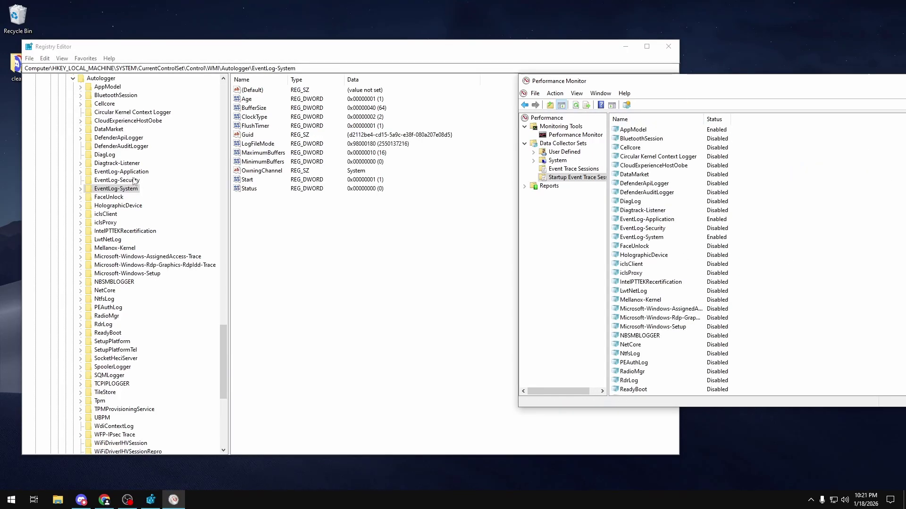
- Inspect the EventLog-Application and EventLog-System autologger keys, both with Start at 1
scroll(139, 127, up, 1)
click(122, 147)
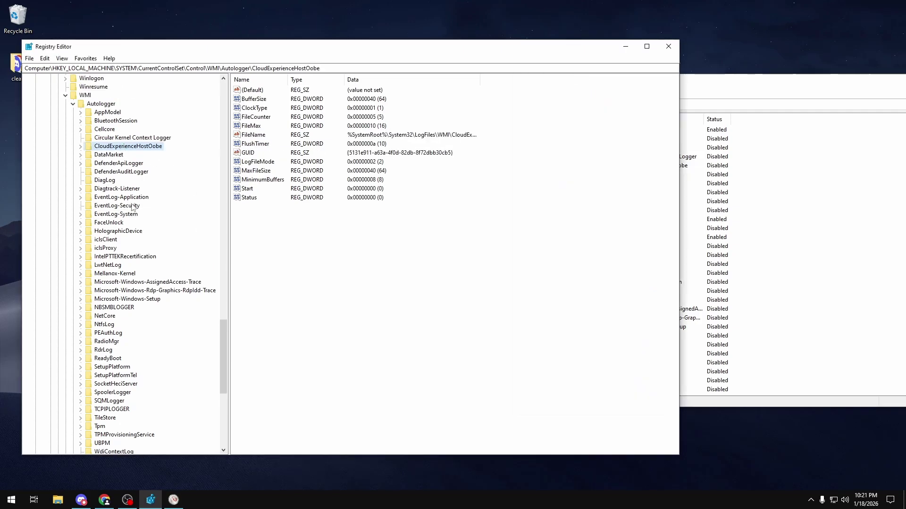
click(121, 197)
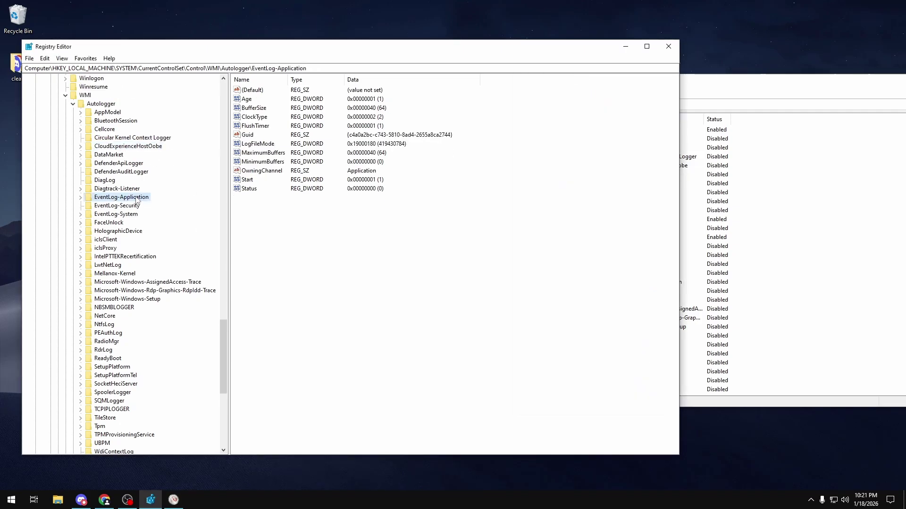
click(125, 214)
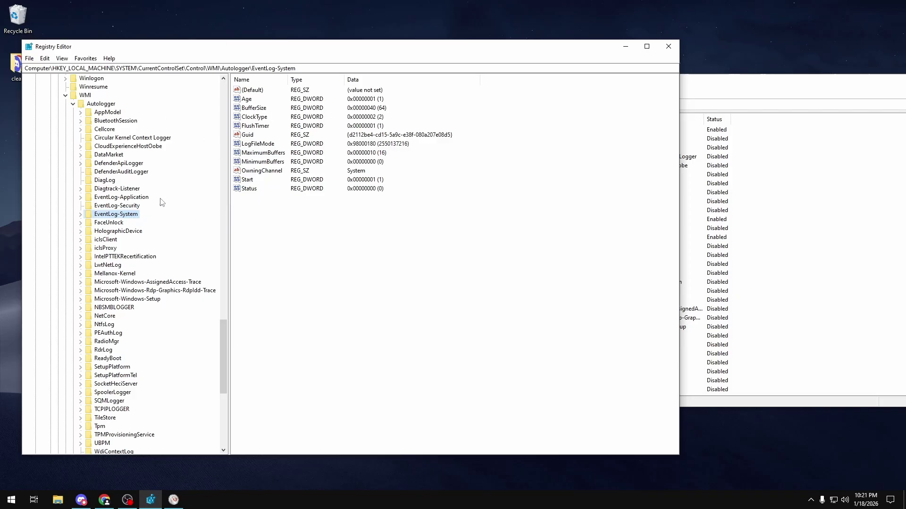
click(247, 180)
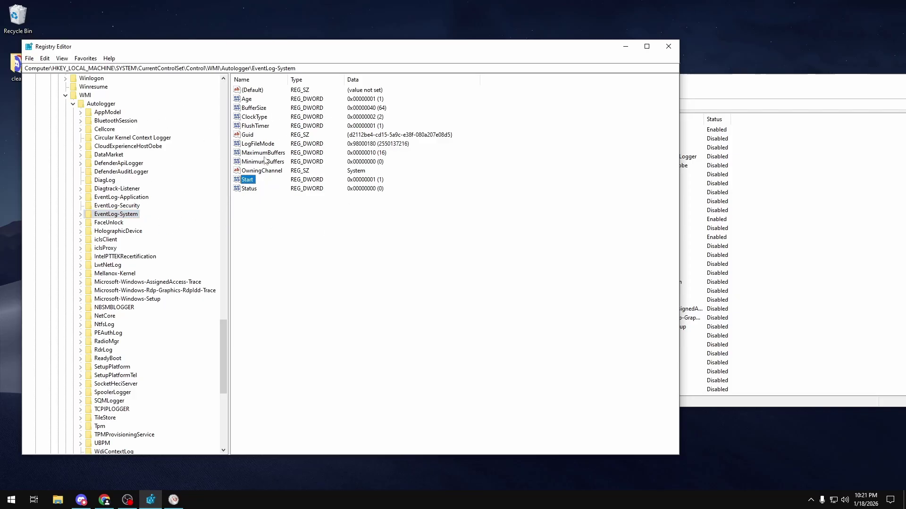
click(127, 198)
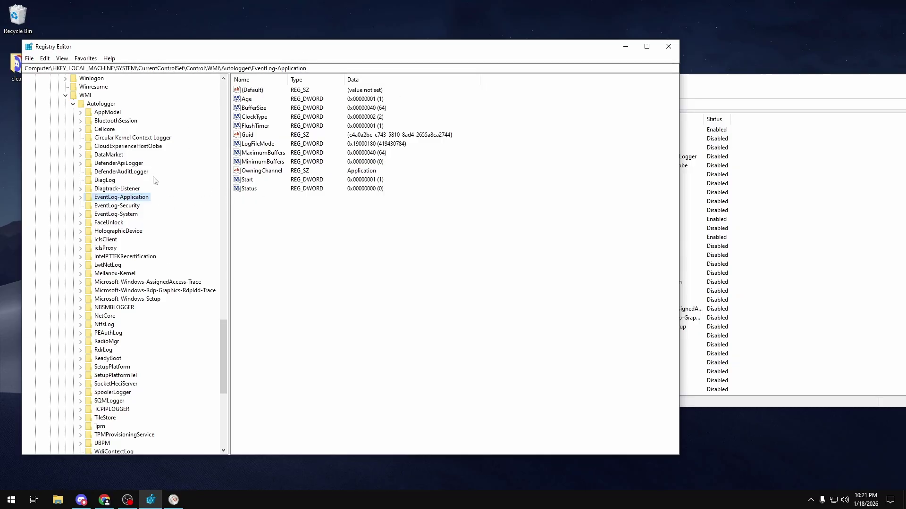
- Compare EventLog-Security with the Application and System keys, ending on Security's Start value of 0
scroll(156, 181, up, 4)
scroll(151, 172, down, 6)
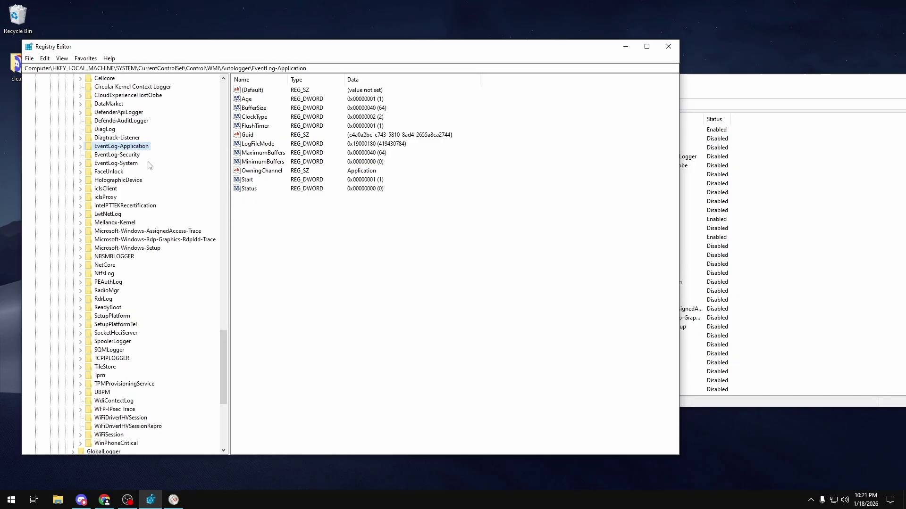
scroll(146, 171, up, 2)
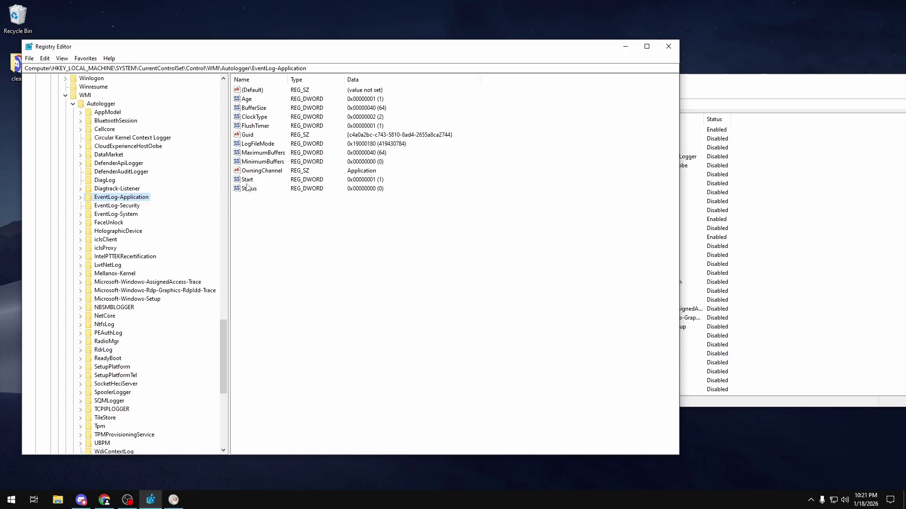
scroll(125, 191, down, 1)
click(120, 180)
click(121, 173)
click(123, 189)
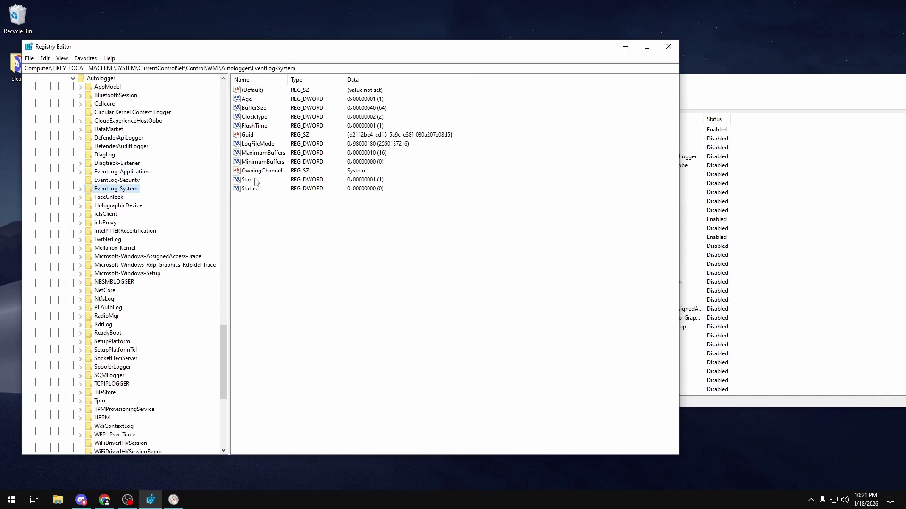
click(124, 181)
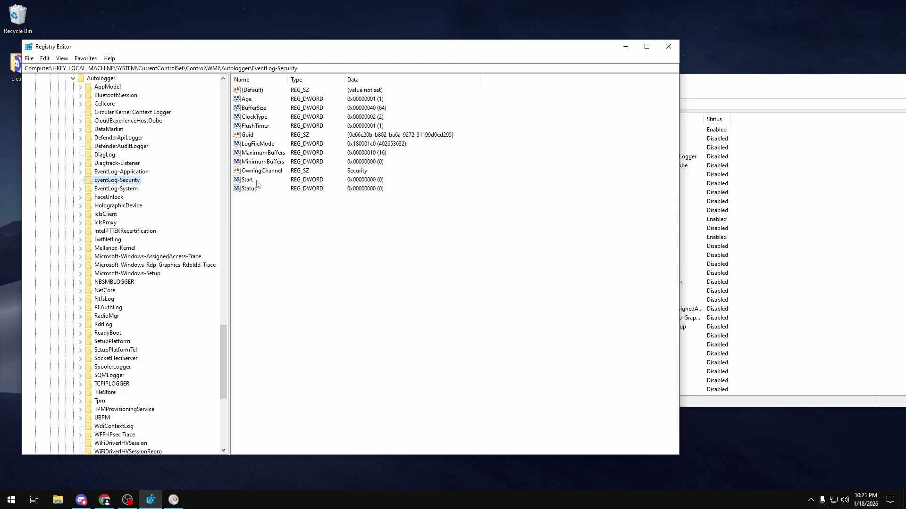
scroll(135, 213, down, 4)
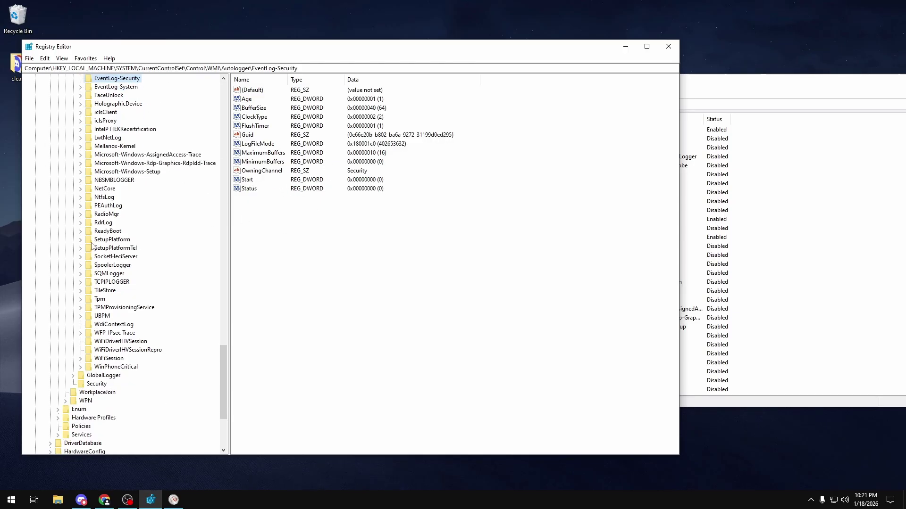
- Display the Tpm autologger key, whose Start is 0 and which logs to Tpm.etl
scroll(92, 247, down, 2)
click(100, 248)
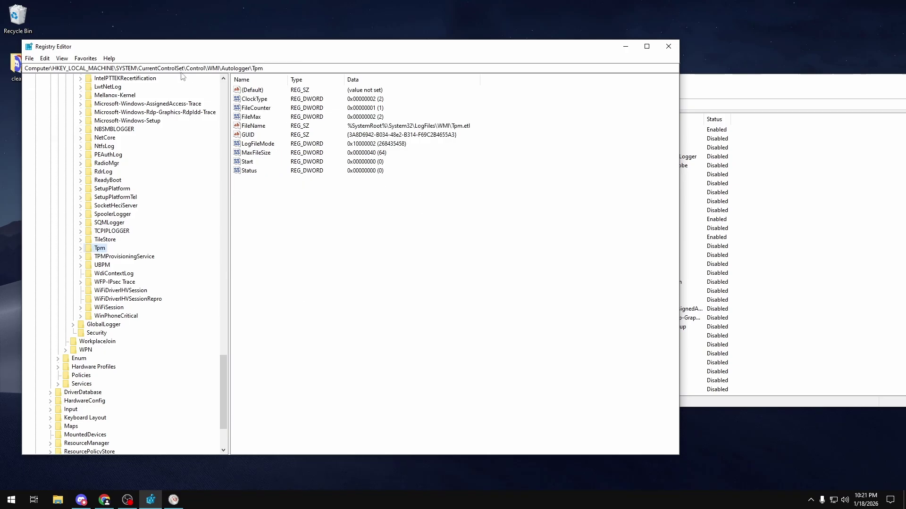
drag(149, 45, 163, 30)
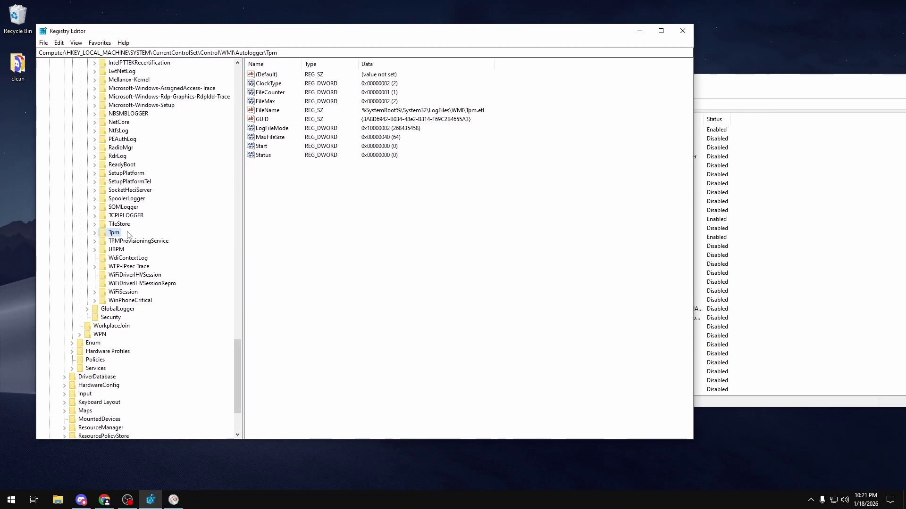
scroll(129, 238, up, 6)
scroll(188, 222, down, 4)
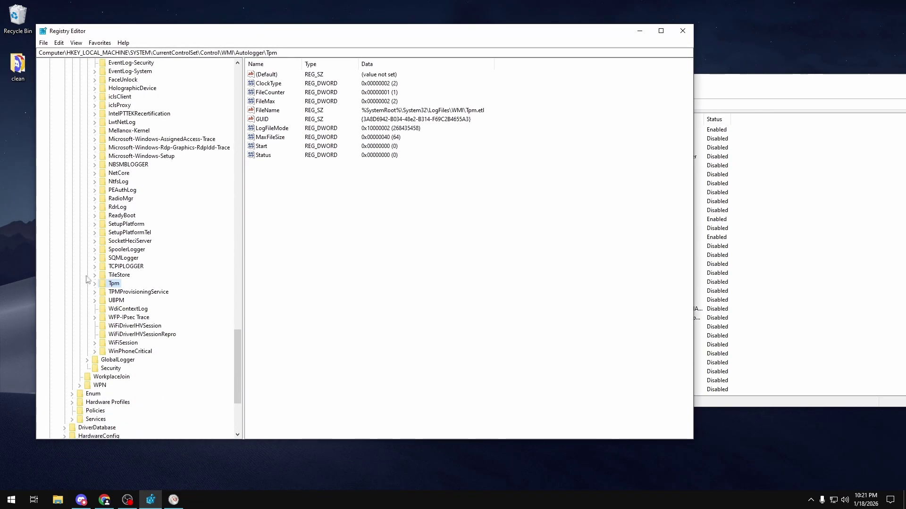
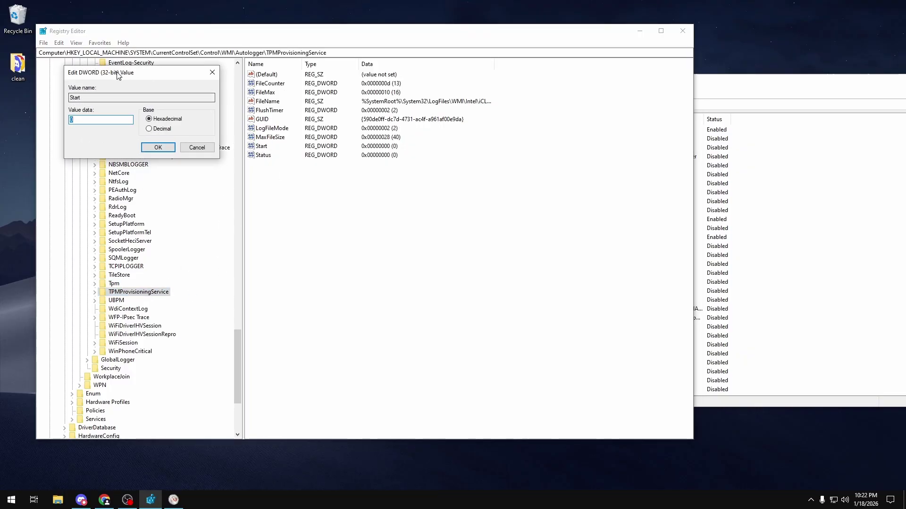
- Move the Edit DWORD dialog for Start (value 0) aside to reveal the Autologger key's values
drag(117, 76, 182, 134)
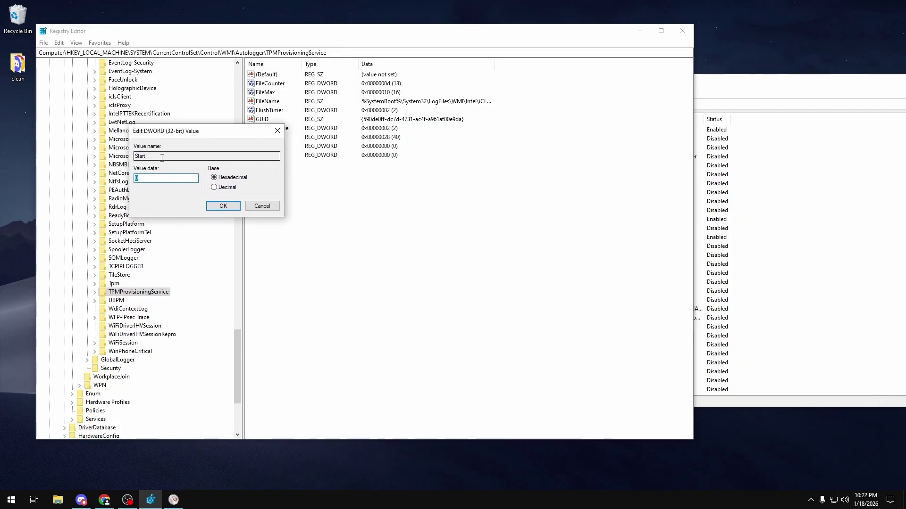
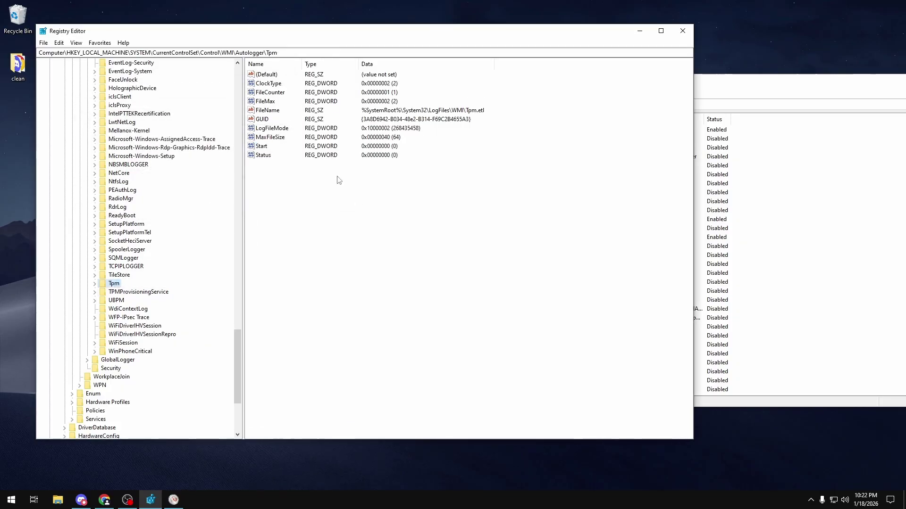
- Change the Tpm autologger's Start value to 1
double_click(261, 145)
text(1)
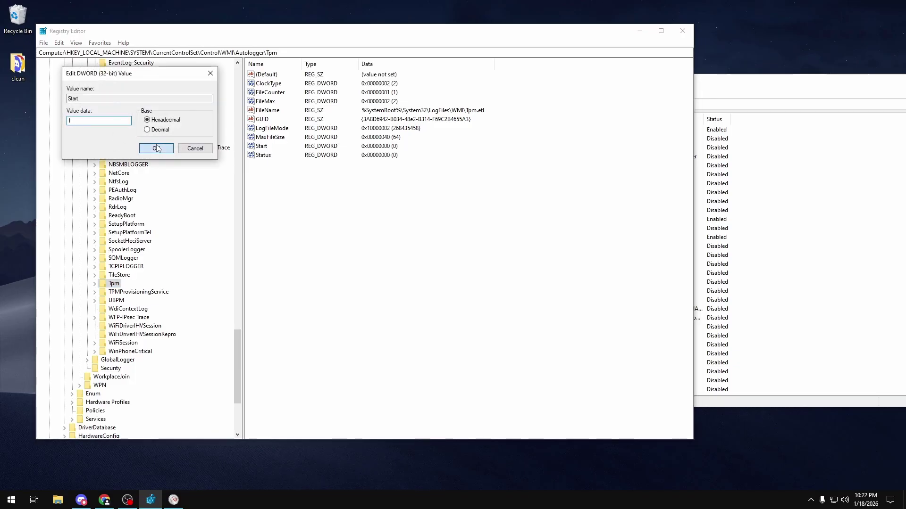
click(157, 149)
scroll(126, 322, up, 1)
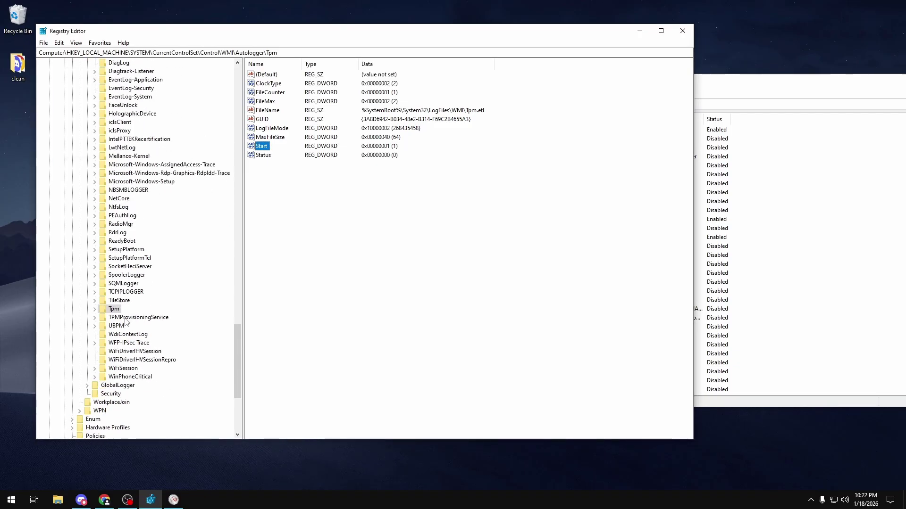
- Browse the NetCore and Mellanox-Kernel autologger keys to confirm their Start values remain 0
click(125, 319)
text(net)
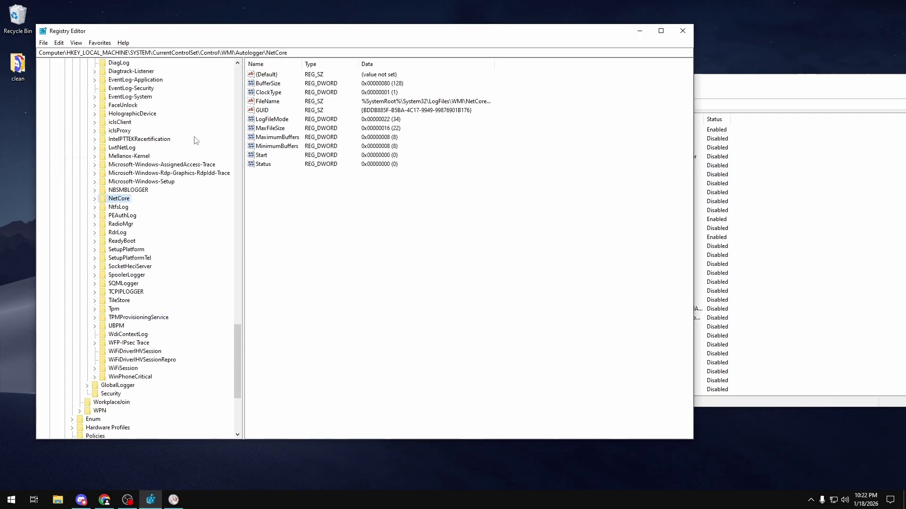
scroll(205, 150, up, 3)
click(128, 232)
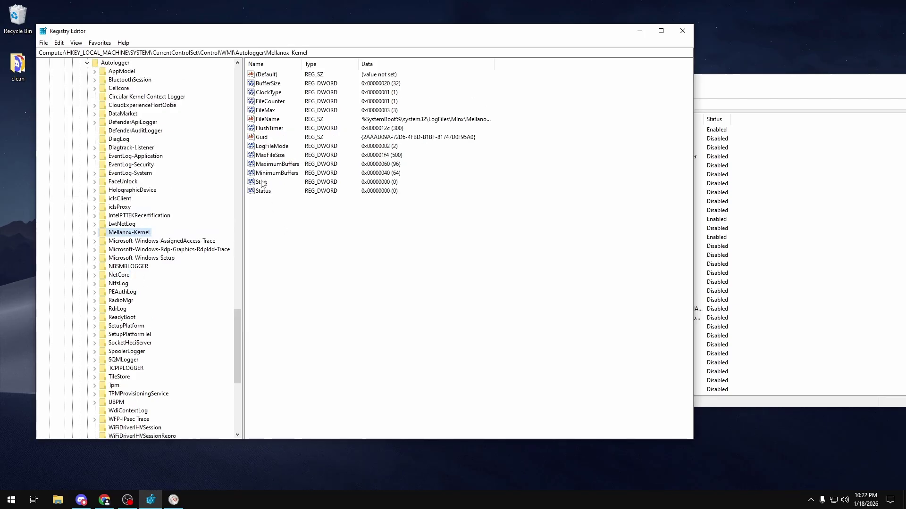
scroll(152, 183, up, 5)
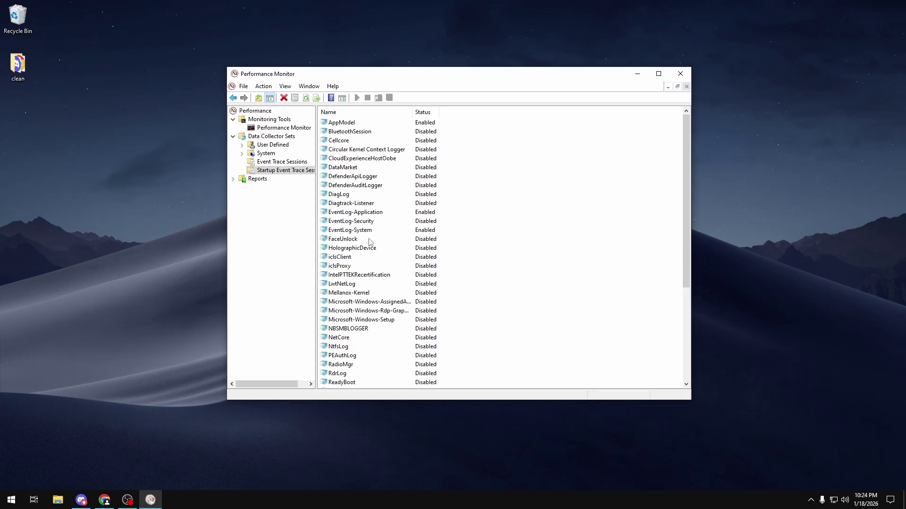
- Check the TPMProvisioningService session's status, then refresh the Startup Event Trace Sessions list
scroll(356, 283, down, 4)
click(361, 353)
scroll(361, 353, down, 1)
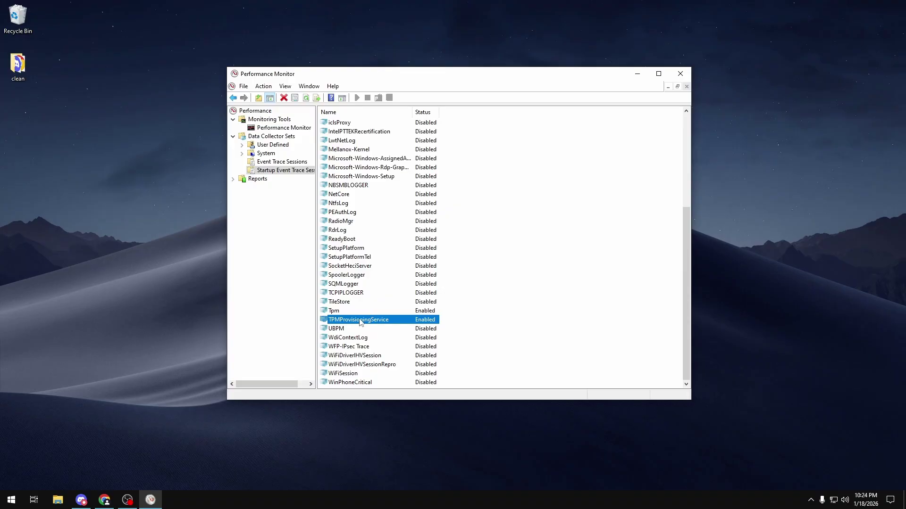
scroll(365, 306, up, 5)
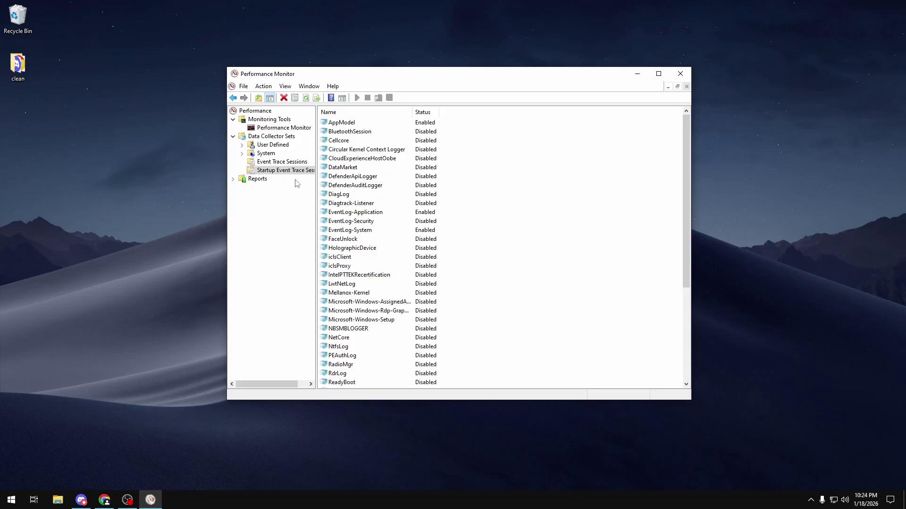
right_click(533, 160)
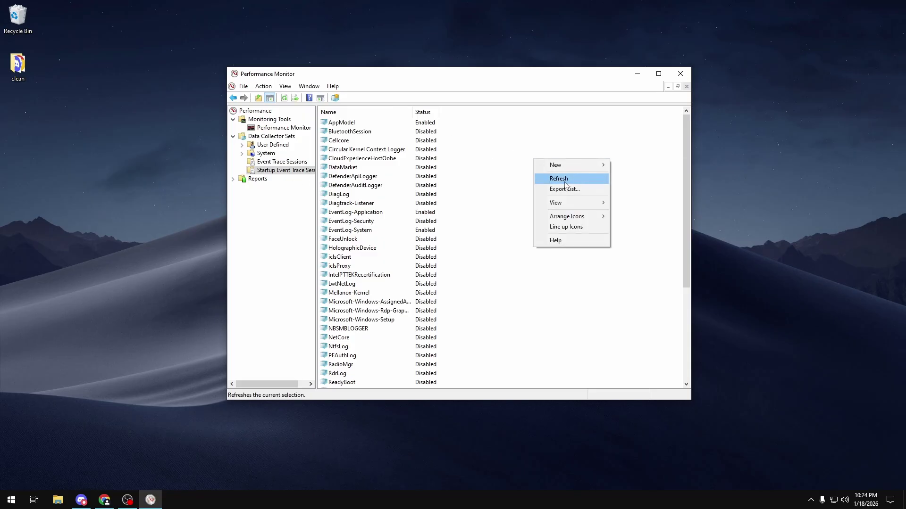
click(565, 184)
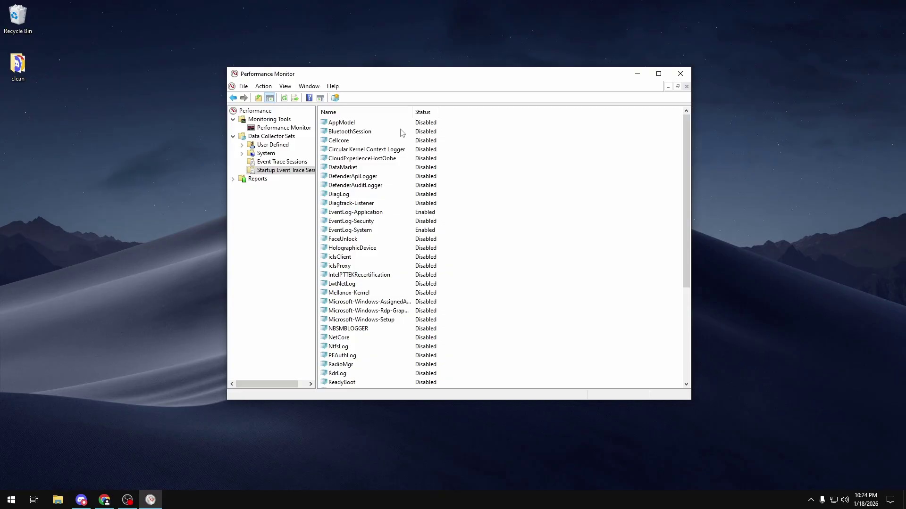